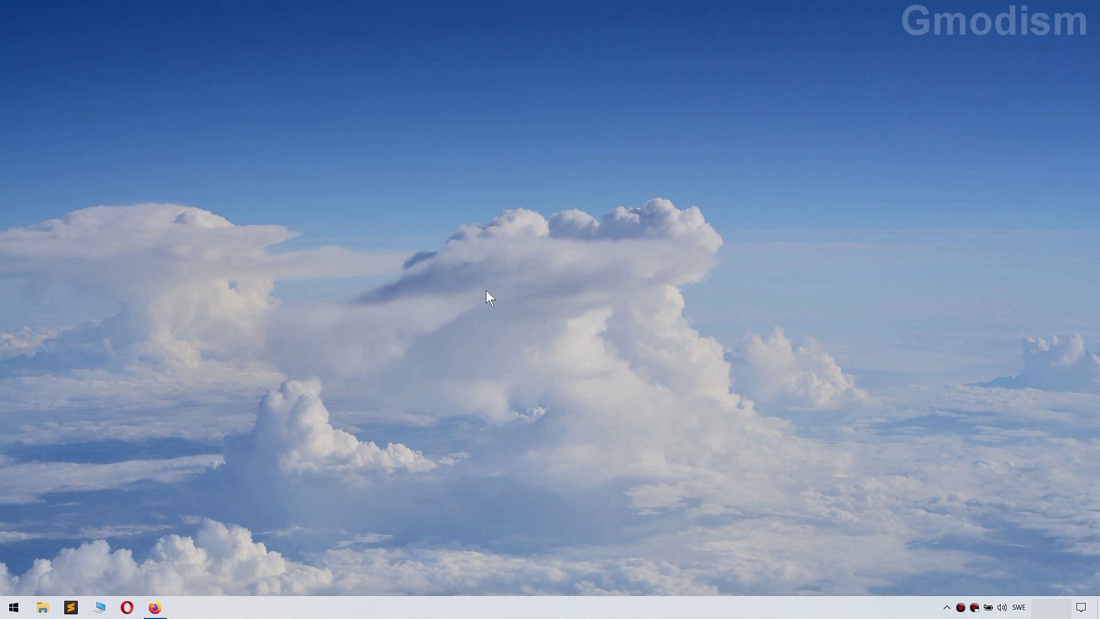
# Download and save OOSU10.exe, run it, and minimize Firefox.
pyautogui.click(156, 606)
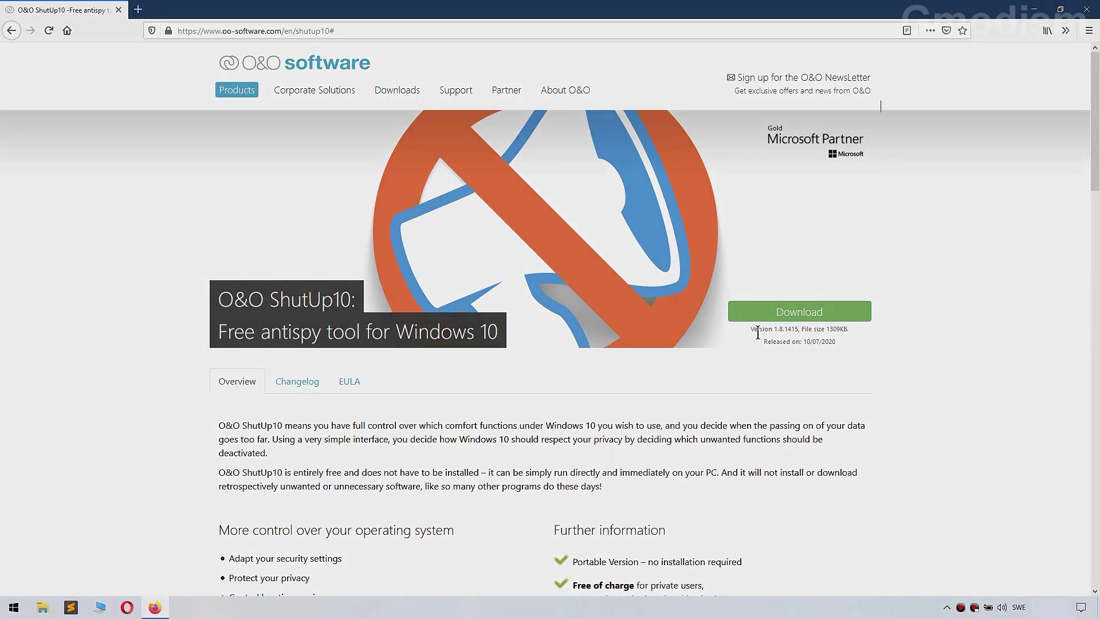
pyautogui.click(804, 313)
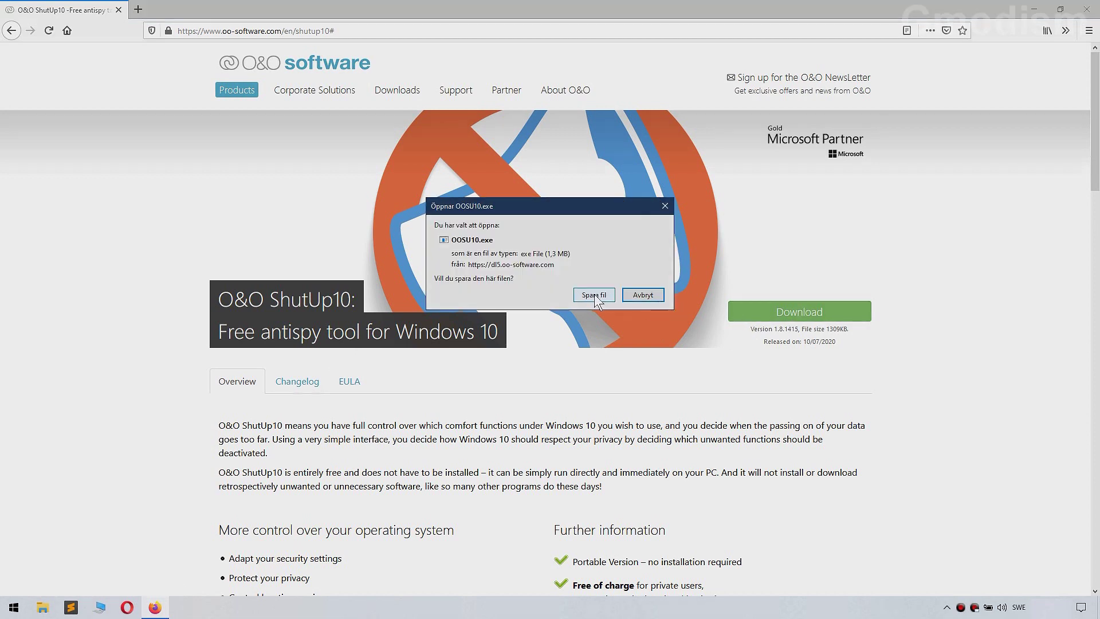
pyautogui.click(594, 296)
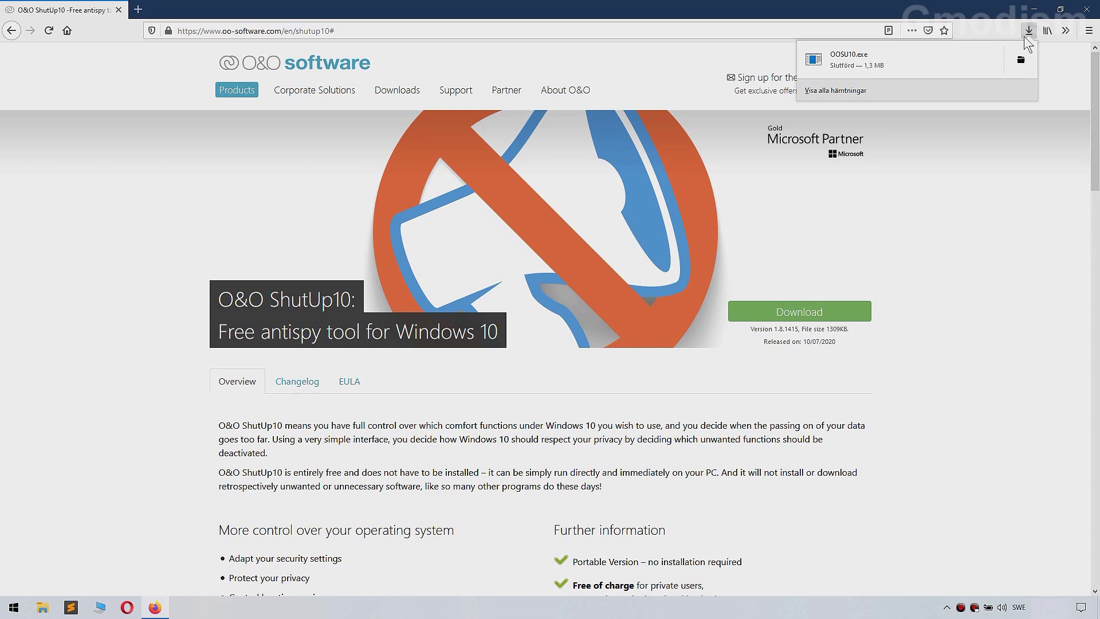
pyautogui.click(923, 63)
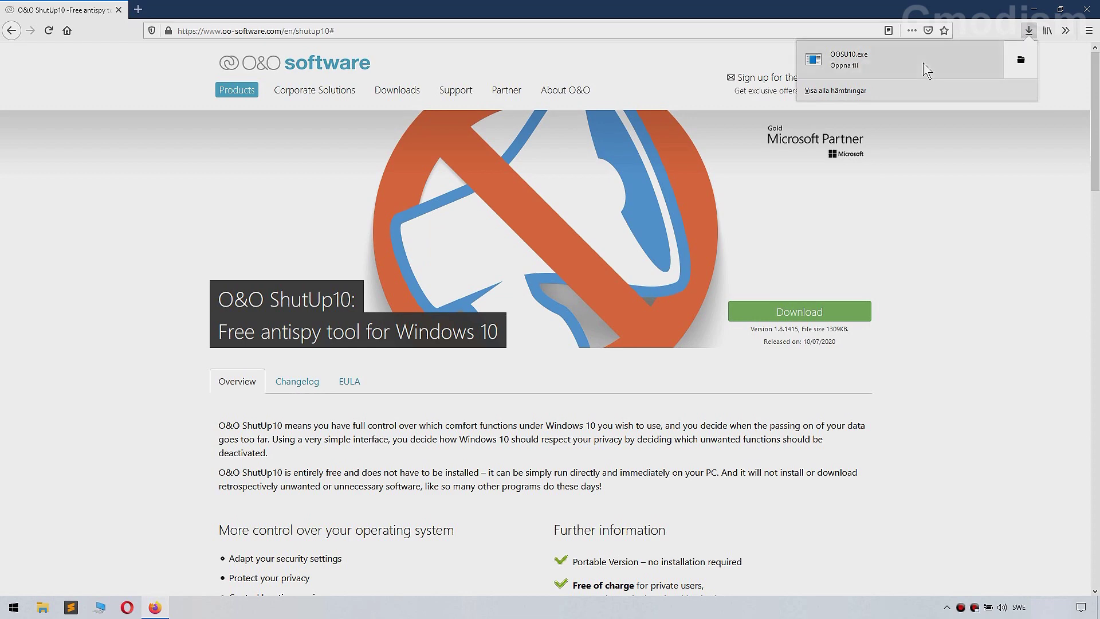
pyautogui.click(1037, 14)
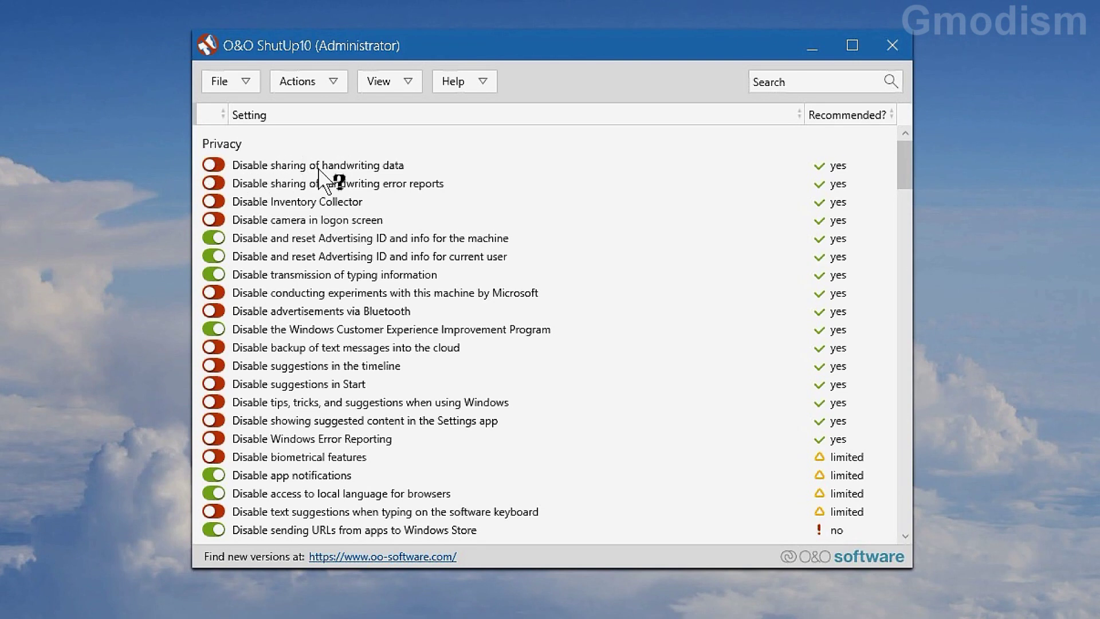
# Enable 'Disable sharing of handwriting data' after reading its description, declining the restore point.
pyautogui.click(381, 167)
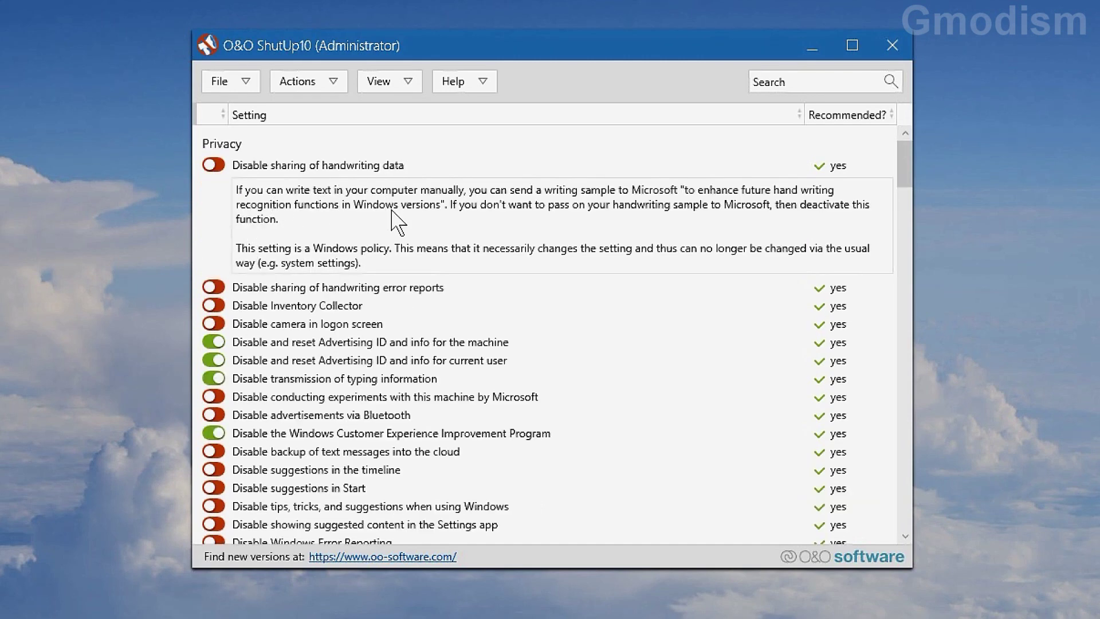
pyautogui.click(350, 167)
pyautogui.click(216, 166)
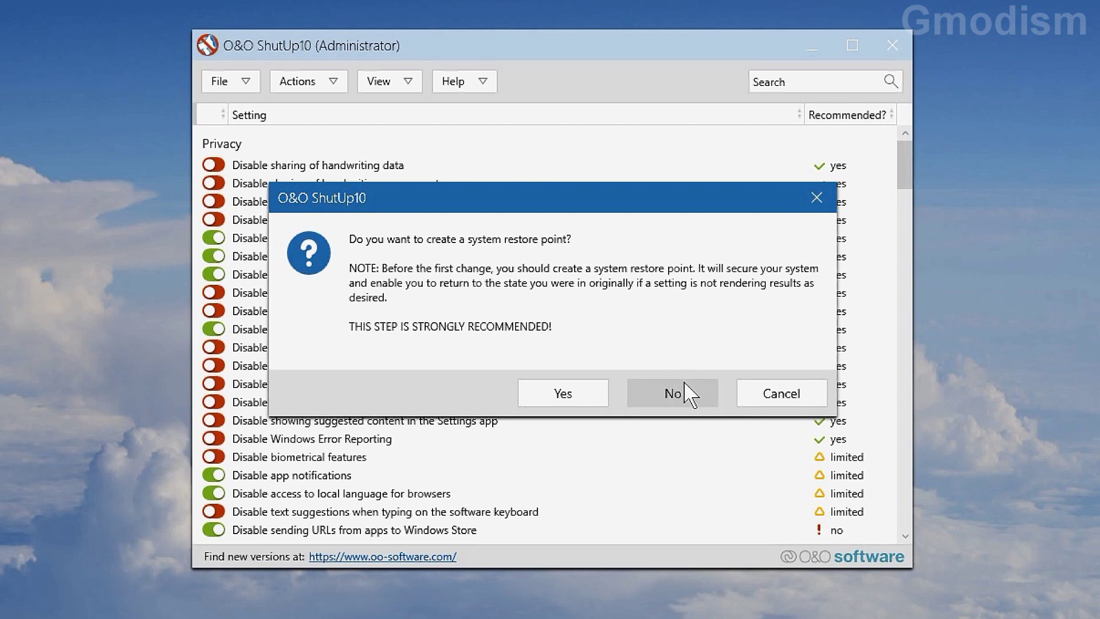
pyautogui.click(673, 402)
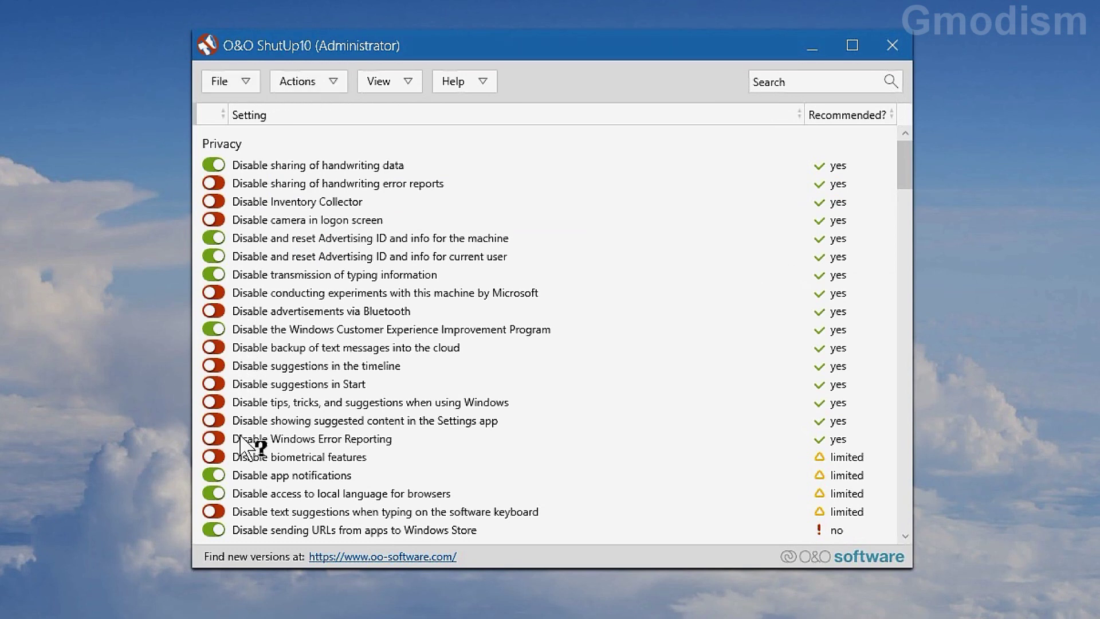
pyautogui.click(326, 83)
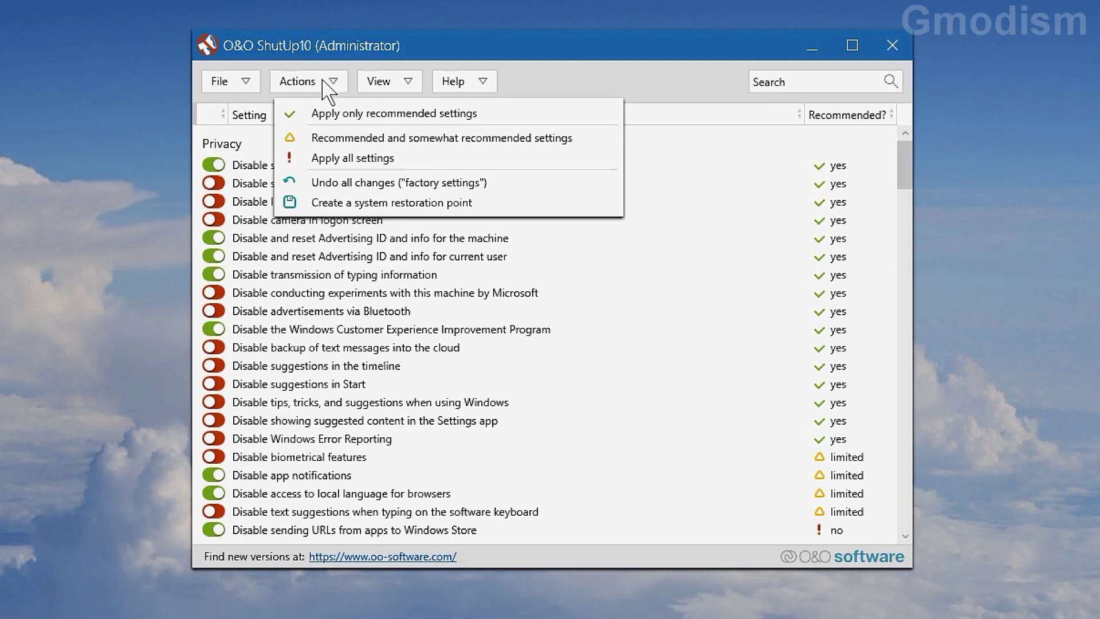
# Choose 'Apply only recommended settings' from the Actions menu.
pyautogui.click(389, 117)
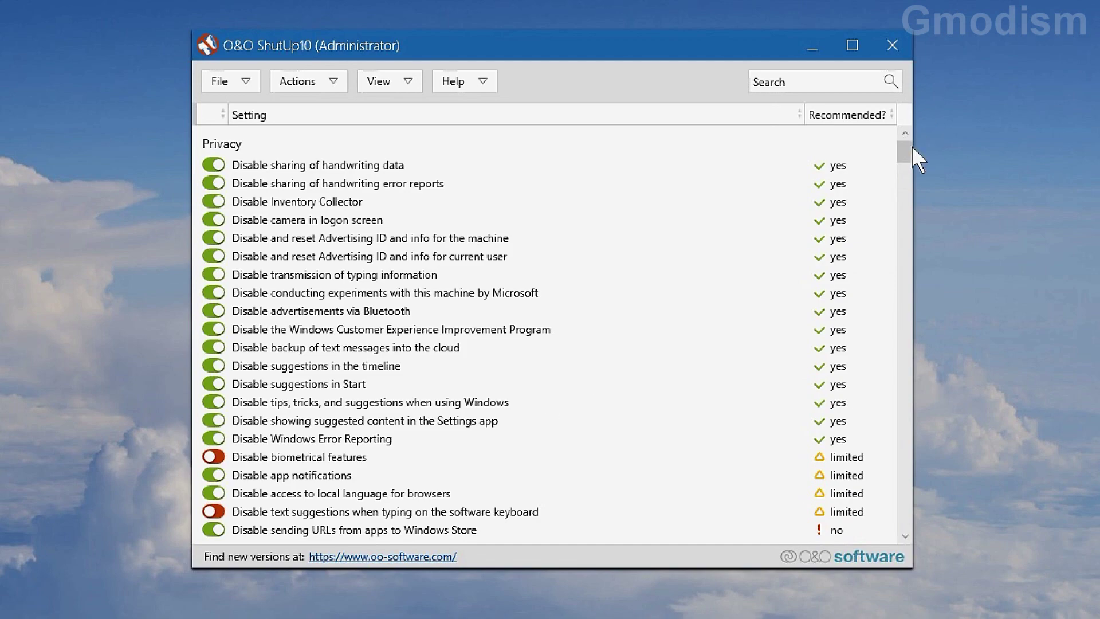
pyautogui.moveTo(913, 148)
pyautogui.mouseDown()
pyautogui.moveTo(905, 582)
pyautogui.moveTo(920, 239)
pyautogui.moveTo(908, 128)
pyautogui.mouseUp()
pyautogui.scroll(-2, 693, 232)
pyautogui.scroll(-1, 693, 232)
pyautogui.scroll(-2, 693, 232)
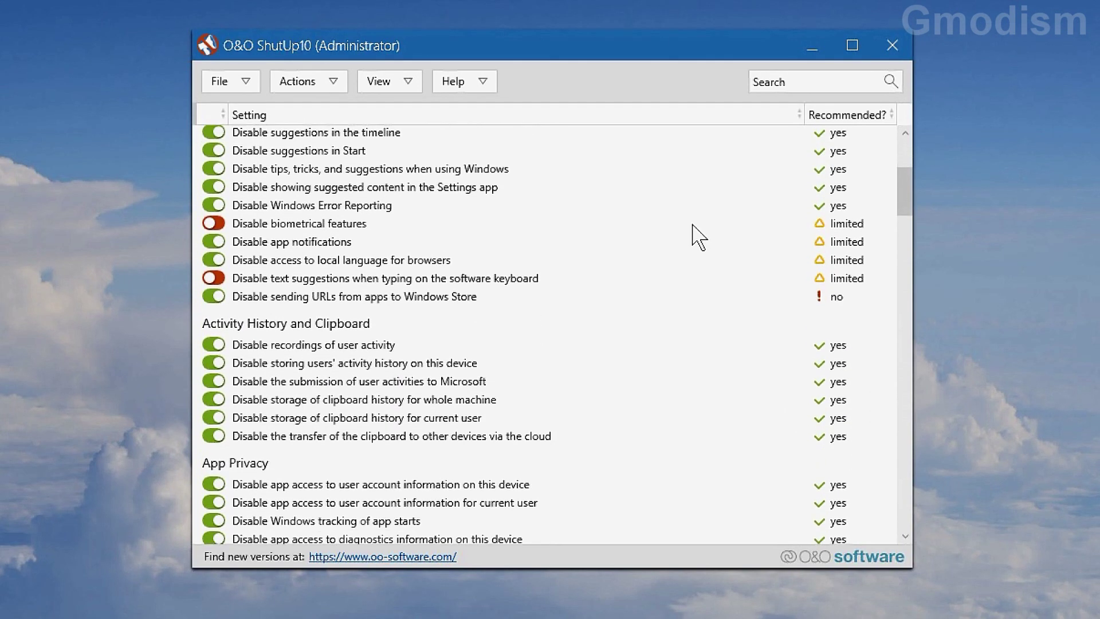
# Turn on disabling biometrical features and app access to the camera on this device.
pyautogui.click(234, 225)
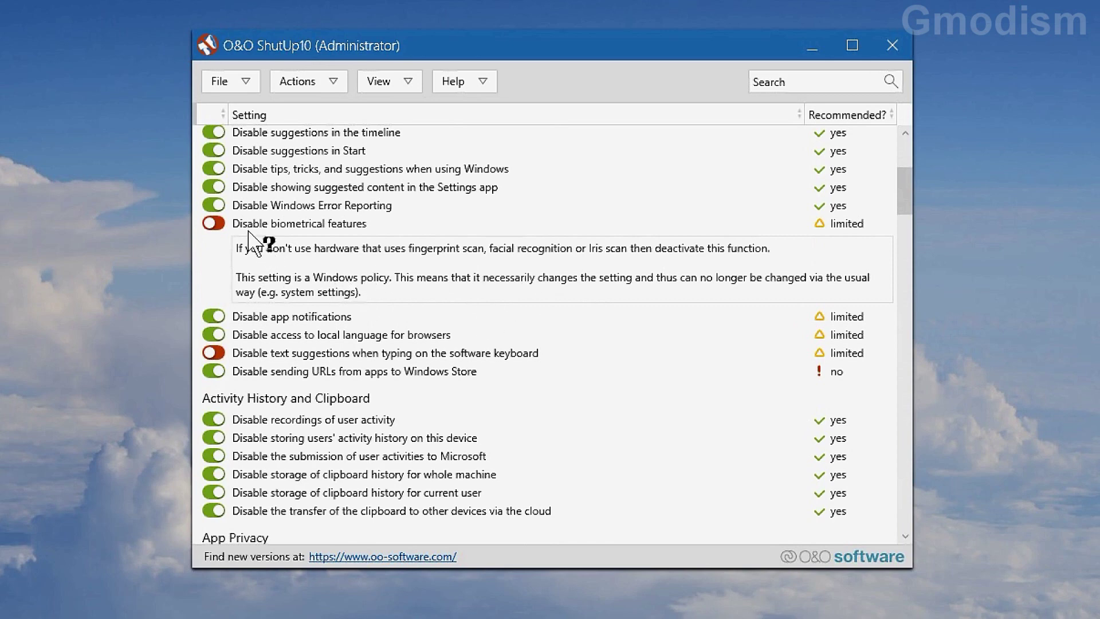
pyautogui.click(214, 224)
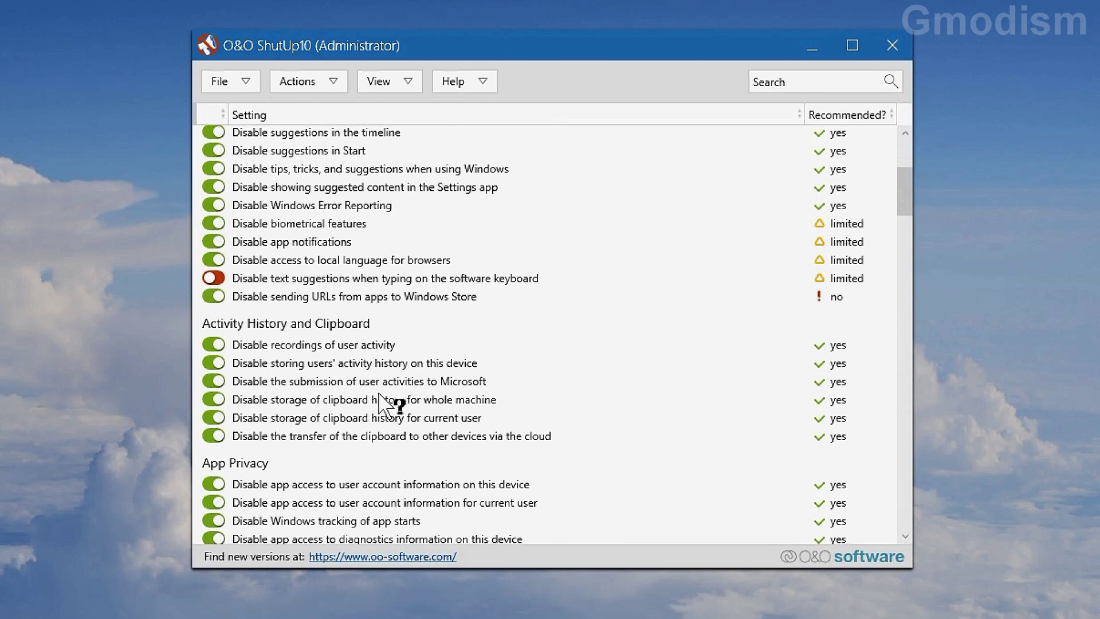
pyautogui.scroll(-1, 378, 393)
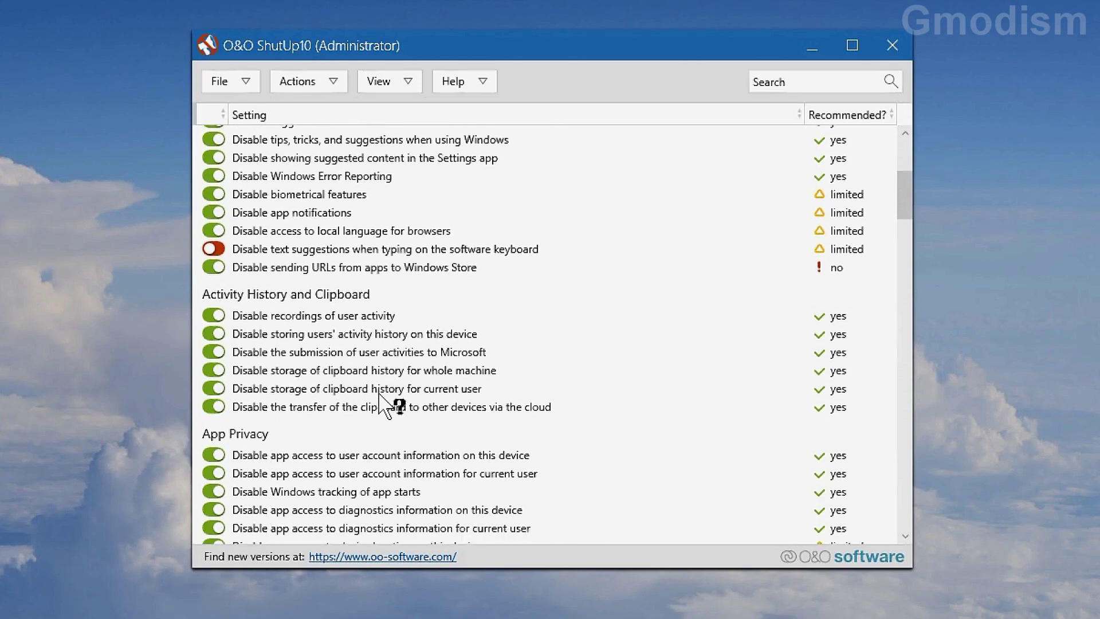
pyautogui.scroll(-2, 378, 392)
pyautogui.scroll(-1, 379, 392)
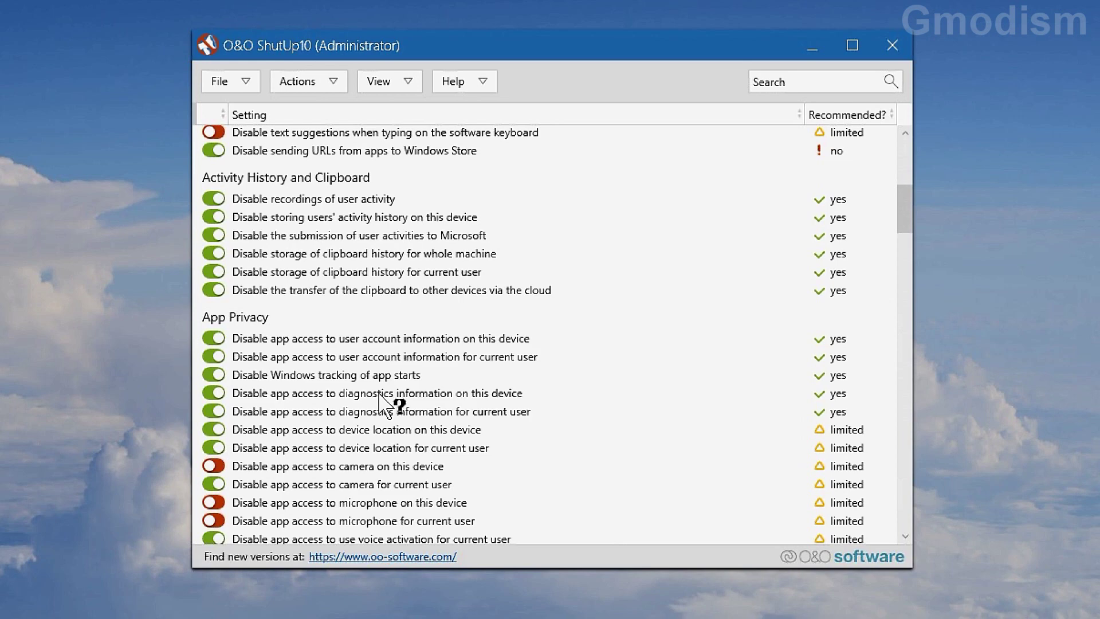
pyautogui.scroll(-1, 379, 394)
pyautogui.scroll(-3, 387, 404)
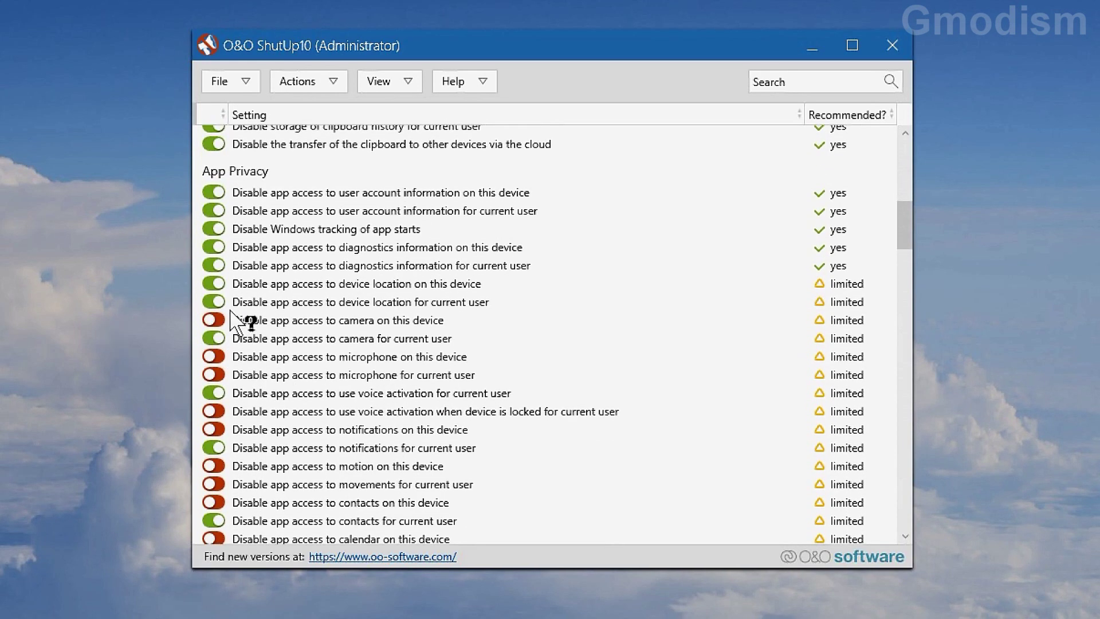
pyautogui.click(215, 320)
pyautogui.scroll(-1, 221, 327)
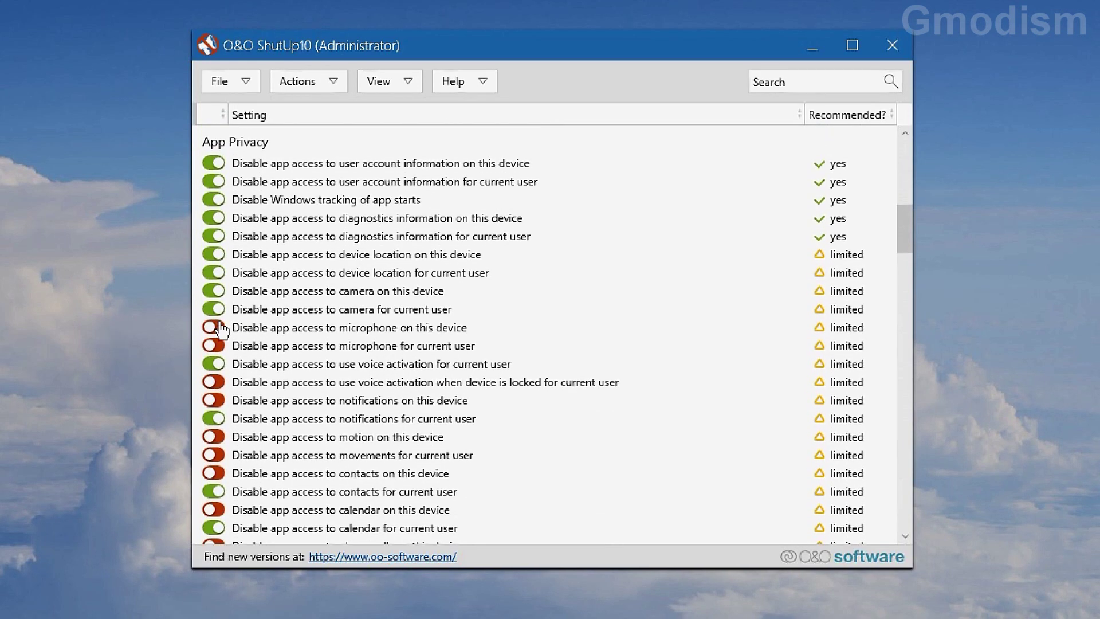
pyautogui.scroll(-4, 219, 327)
pyautogui.scroll(-2, 219, 328)
pyautogui.scroll(3, 219, 328)
pyautogui.scroll(2, 219, 328)
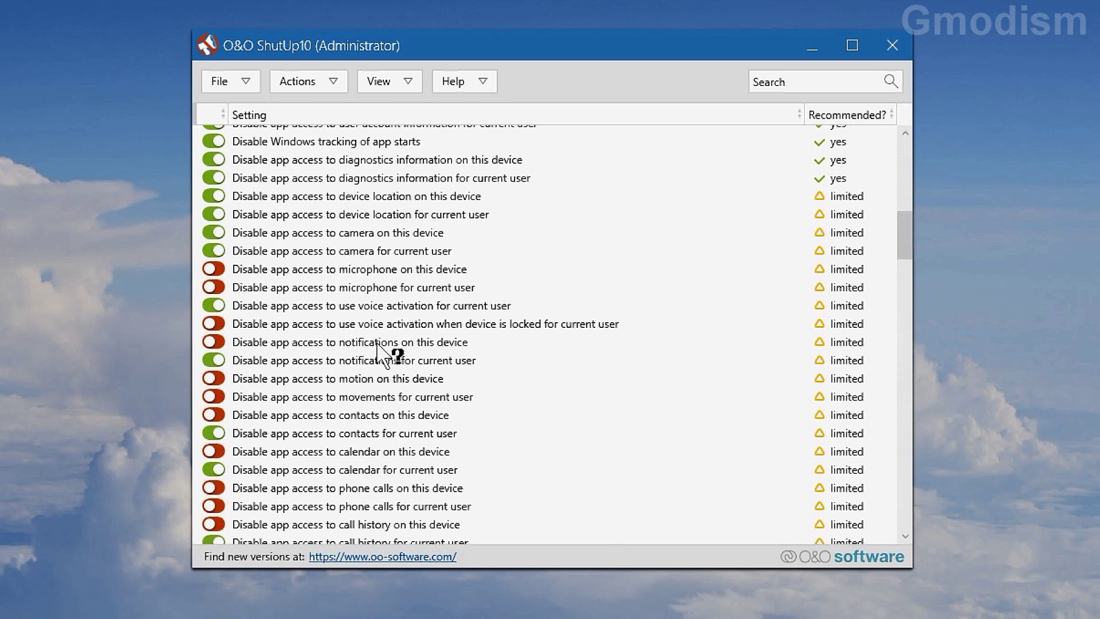
pyautogui.scroll(-1, 384, 418)
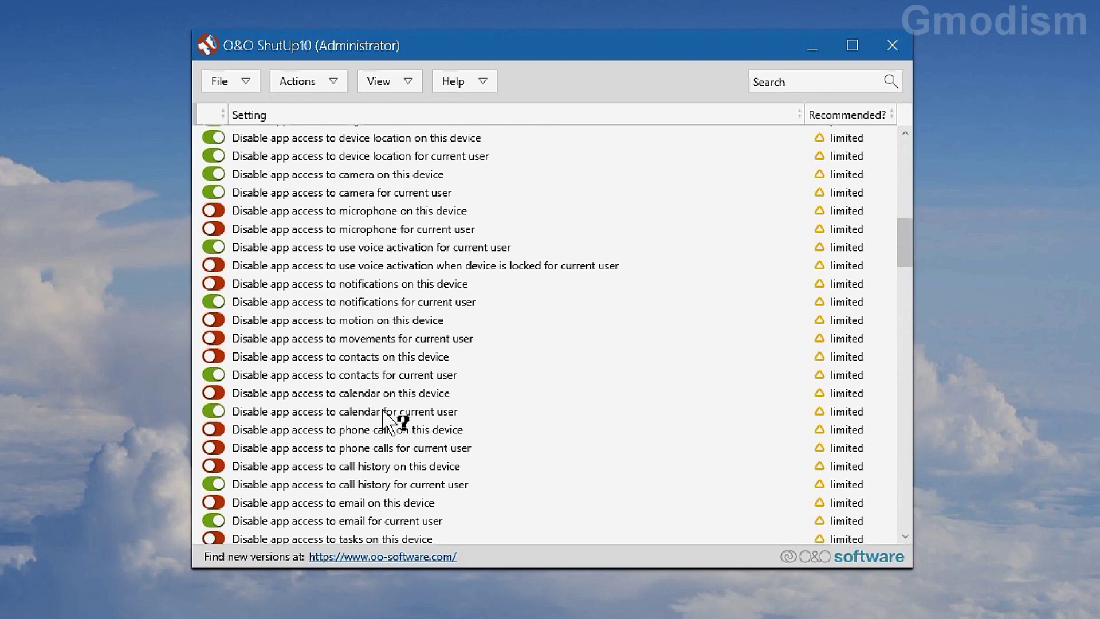
pyautogui.scroll(-1, 384, 419)
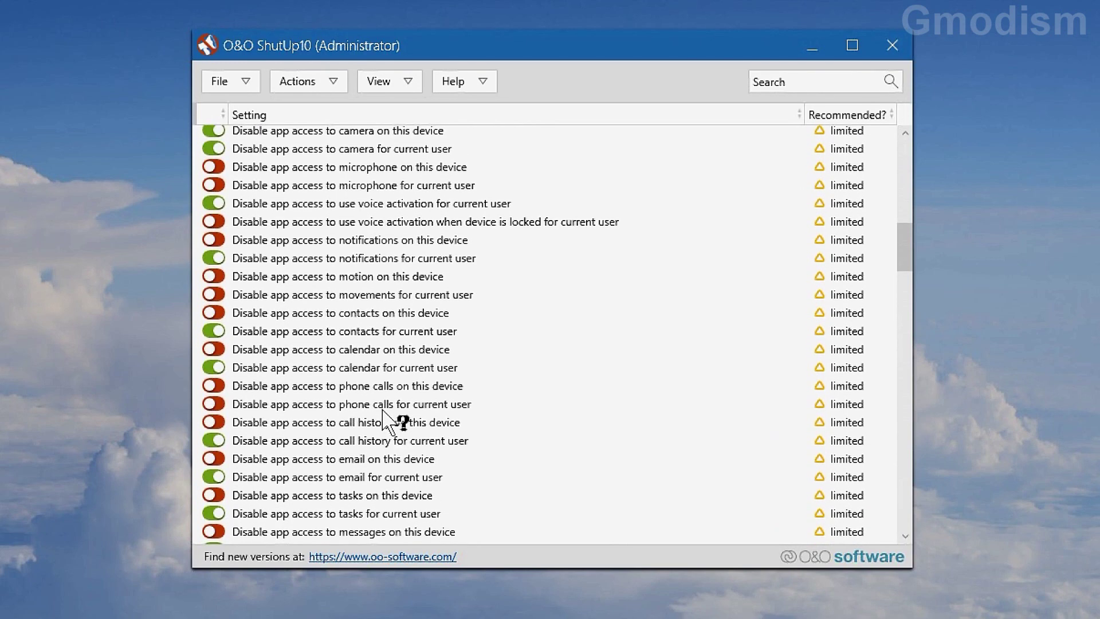
pyautogui.scroll(-1, 384, 419)
pyautogui.scroll(-1, 384, 418)
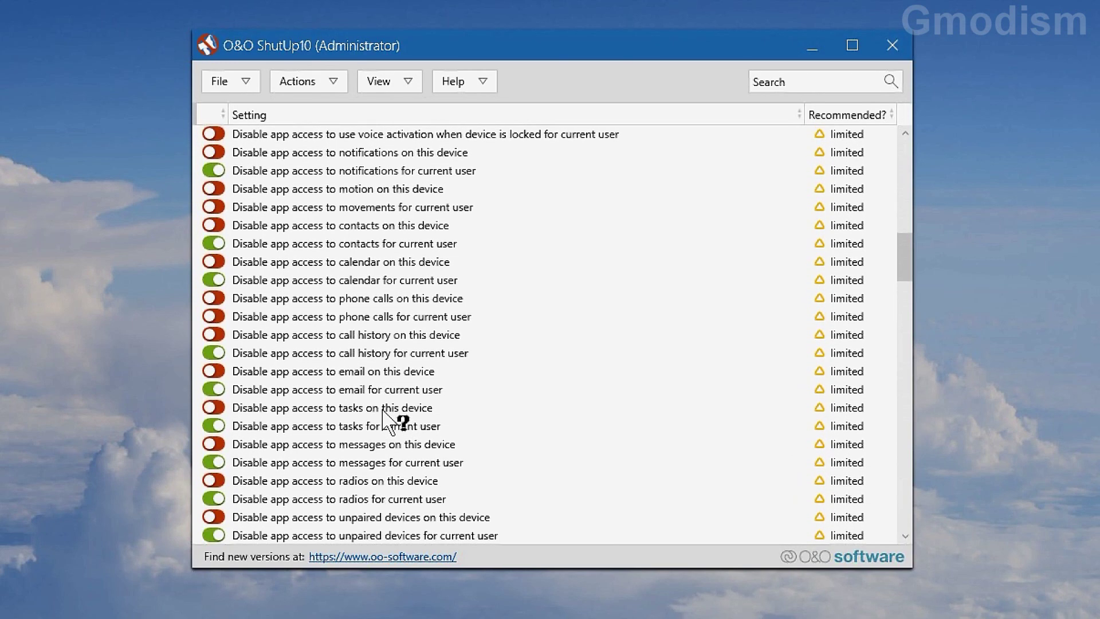
pyautogui.scroll(-1, 384, 418)
pyautogui.scroll(-1, 384, 419)
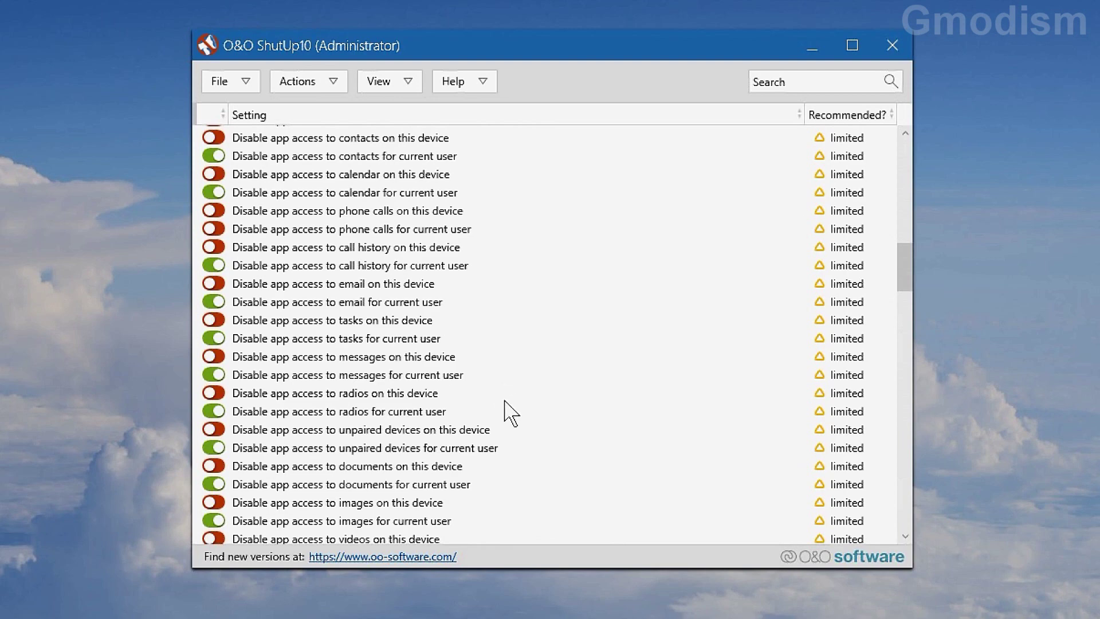
pyautogui.scroll(-1, 510, 412)
pyautogui.scroll(-1, 510, 413)
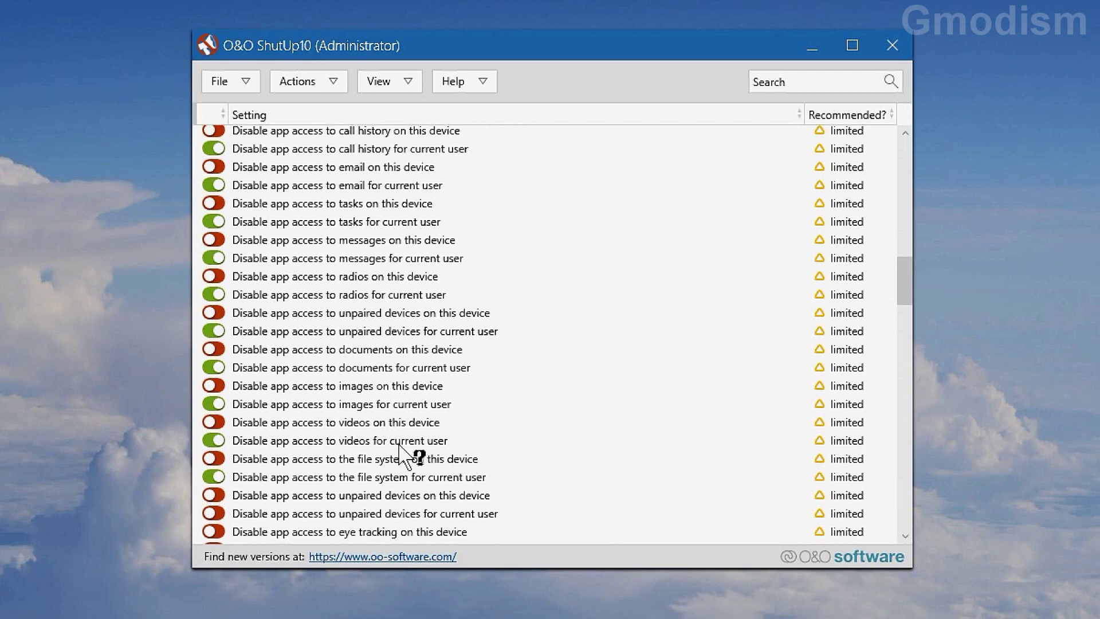
pyautogui.scroll(-2, 405, 456)
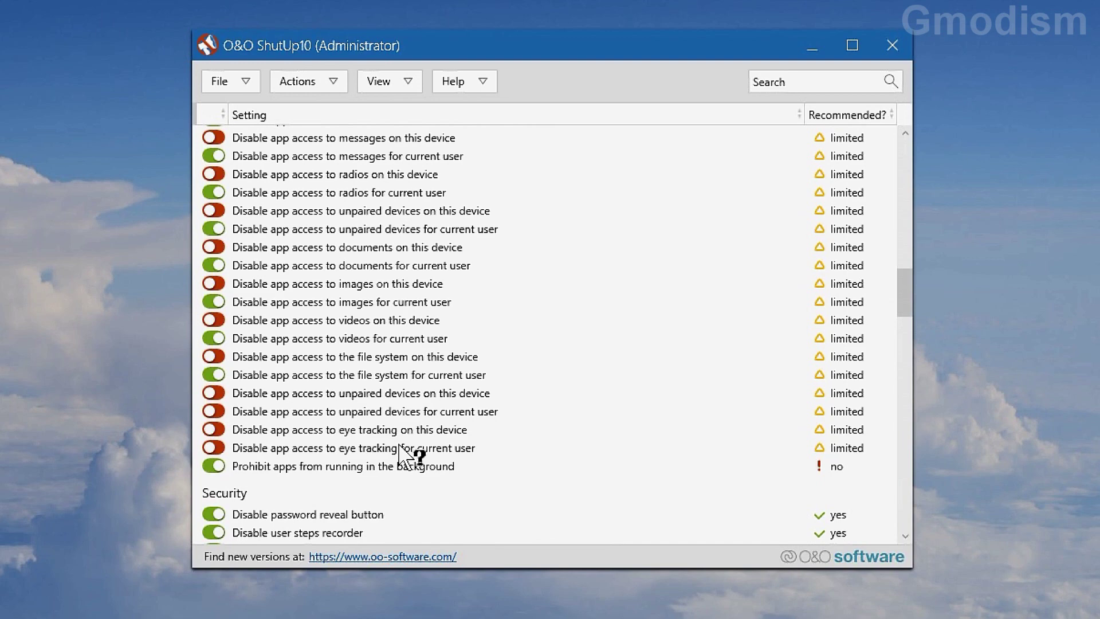
pyautogui.scroll(-1, 400, 455)
pyautogui.scroll(-1, 400, 455)
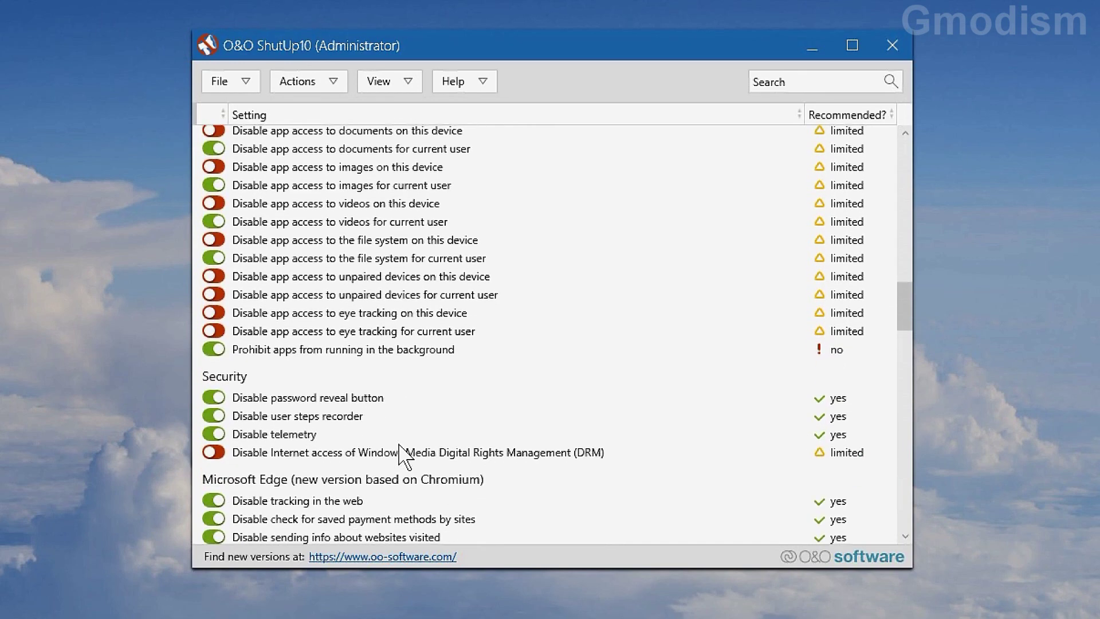
pyautogui.scroll(-2, 399, 455)
pyautogui.scroll(-1, 400, 455)
pyautogui.scroll(-1, 400, 456)
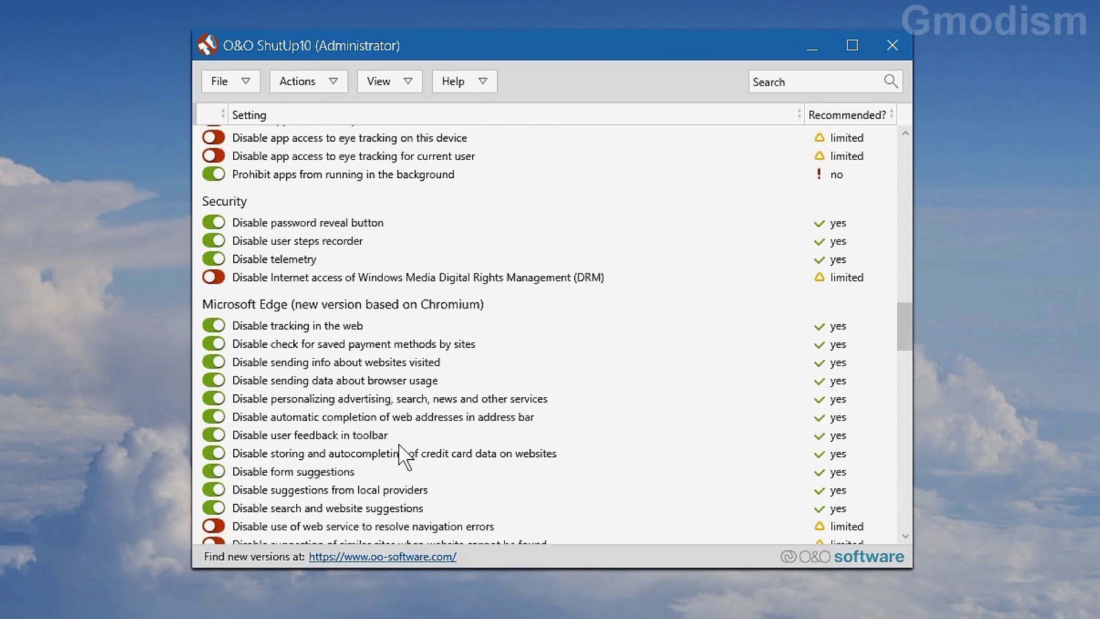
pyautogui.scroll(-1, 400, 455)
pyautogui.scroll(-1, 399, 454)
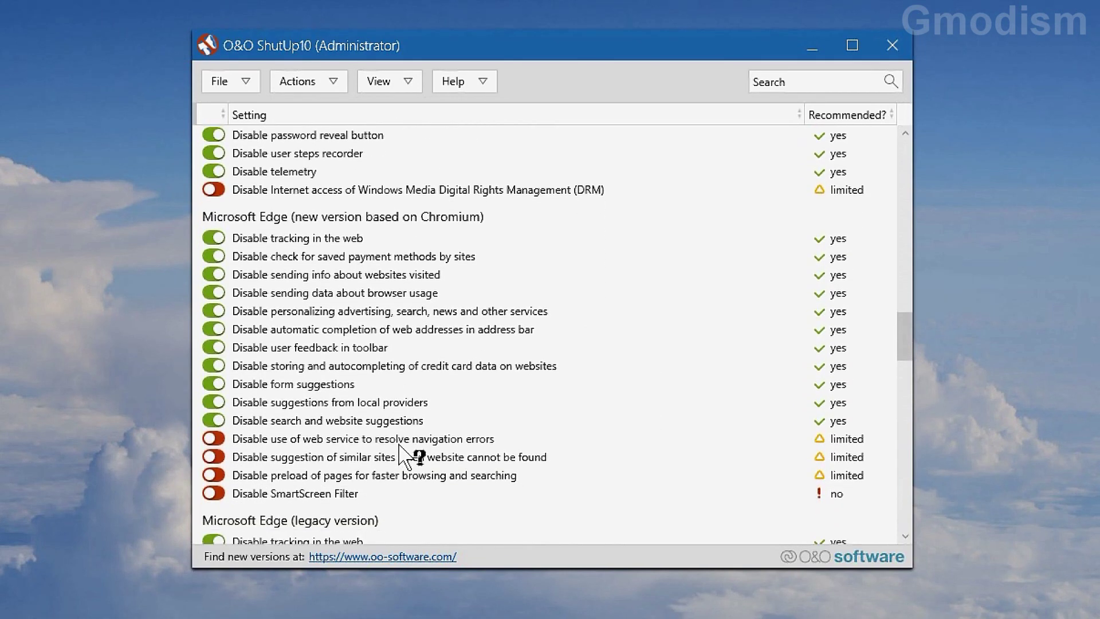
pyautogui.scroll(-2, 399, 449)
pyautogui.scroll(-10, 401, 452)
# Reopen the Actions dropdown listing the bulk apply, undo and restore-point options.
pyautogui.click(328, 80)
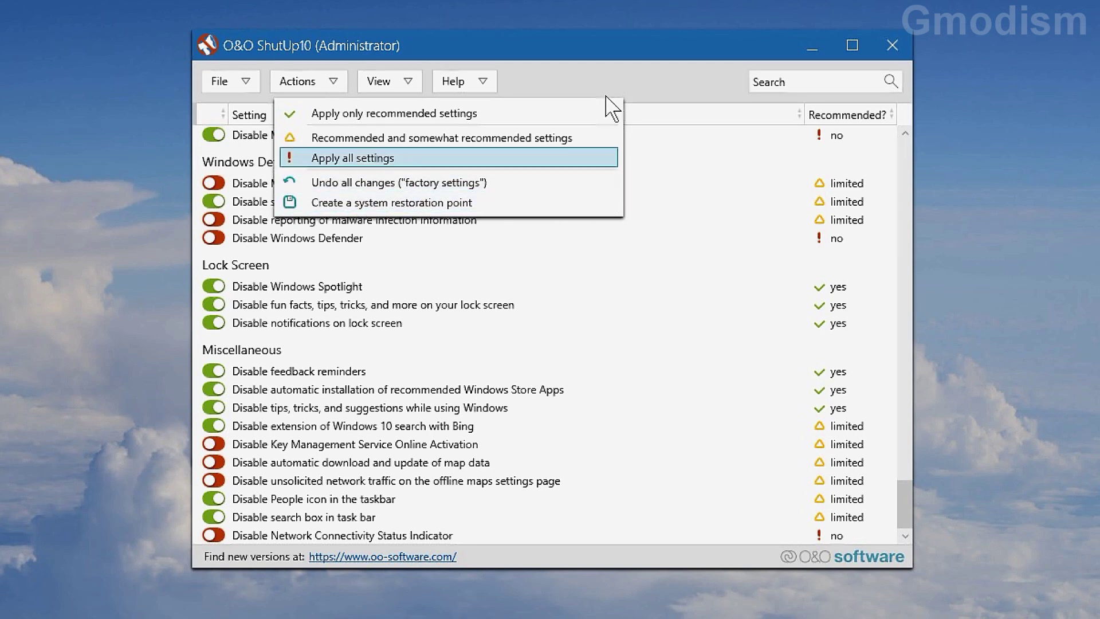
# Dismiss the Actions menu without applying anything and bring up the File menu.
pyautogui.click(615, 78)
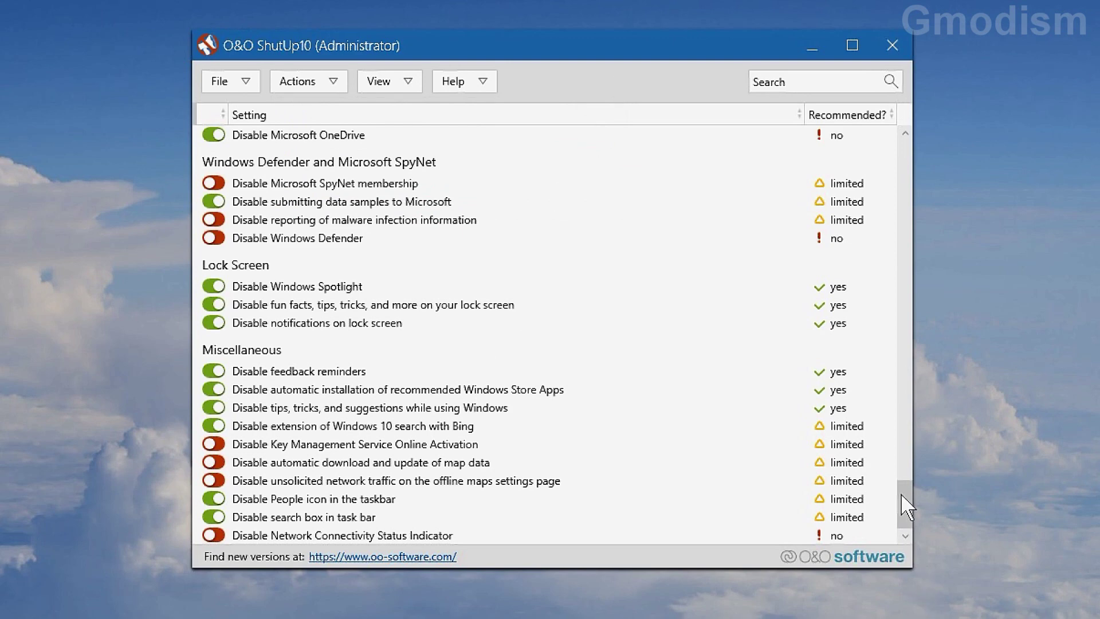
pyautogui.moveTo(902, 493)
pyautogui.mouseDown()
pyautogui.moveTo(939, 157)
pyautogui.moveTo(933, 128)
pyautogui.mouseUp()
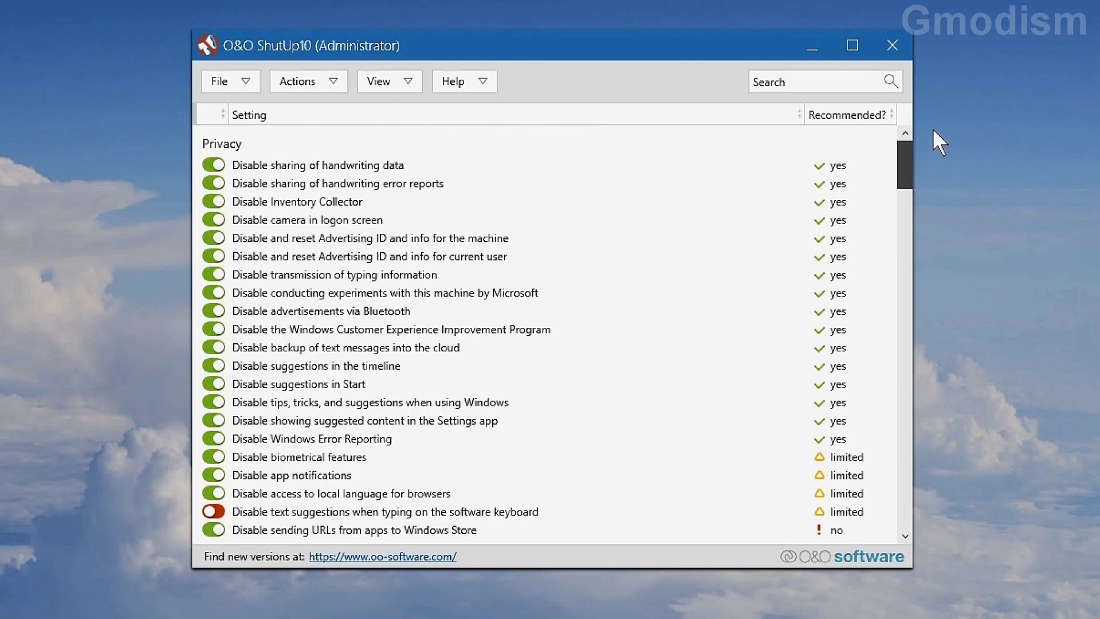
pyautogui.click(239, 86)
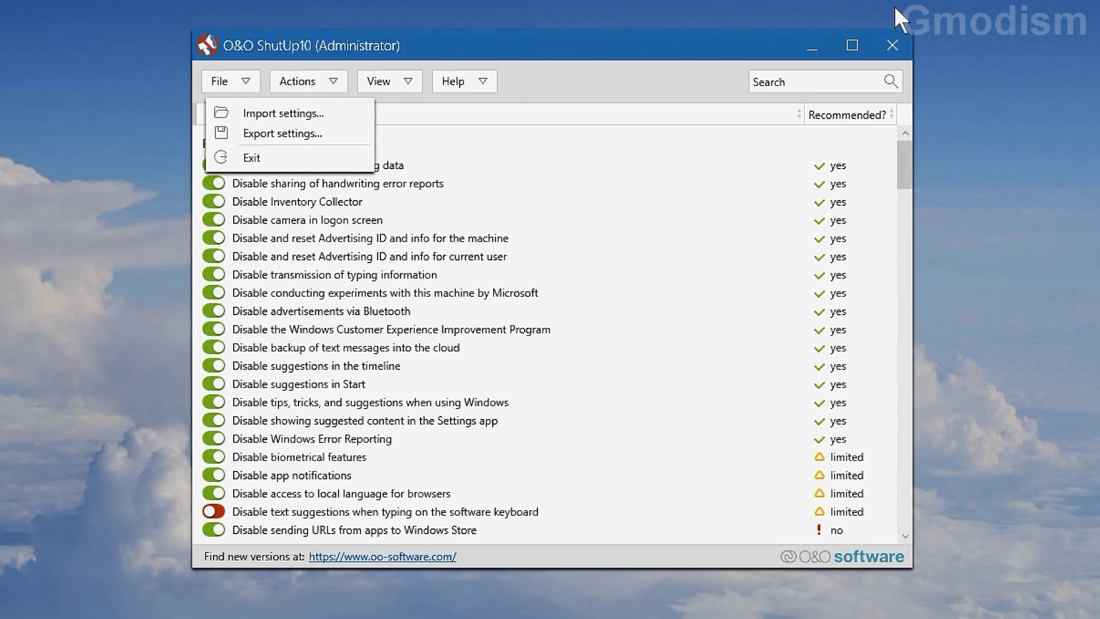
# Choose Exit to bring up the 'Close O&O ShutUp10' confirmation.
pyautogui.click(773, 45)
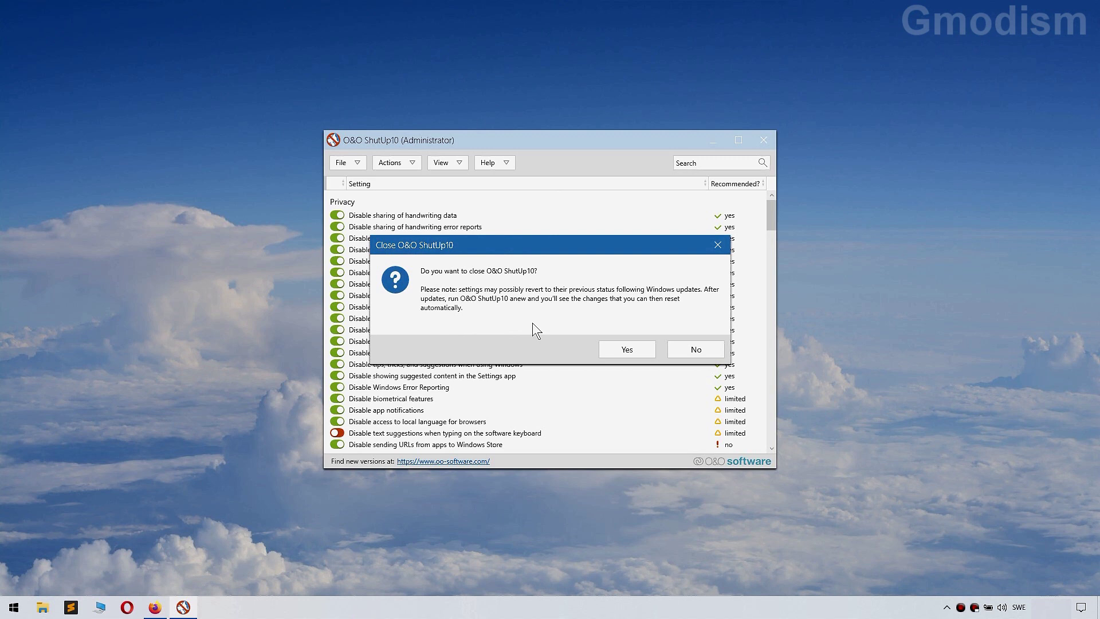
# Confirm closing with Yes, which brings up the Reboot System notice.
pyautogui.click(639, 353)
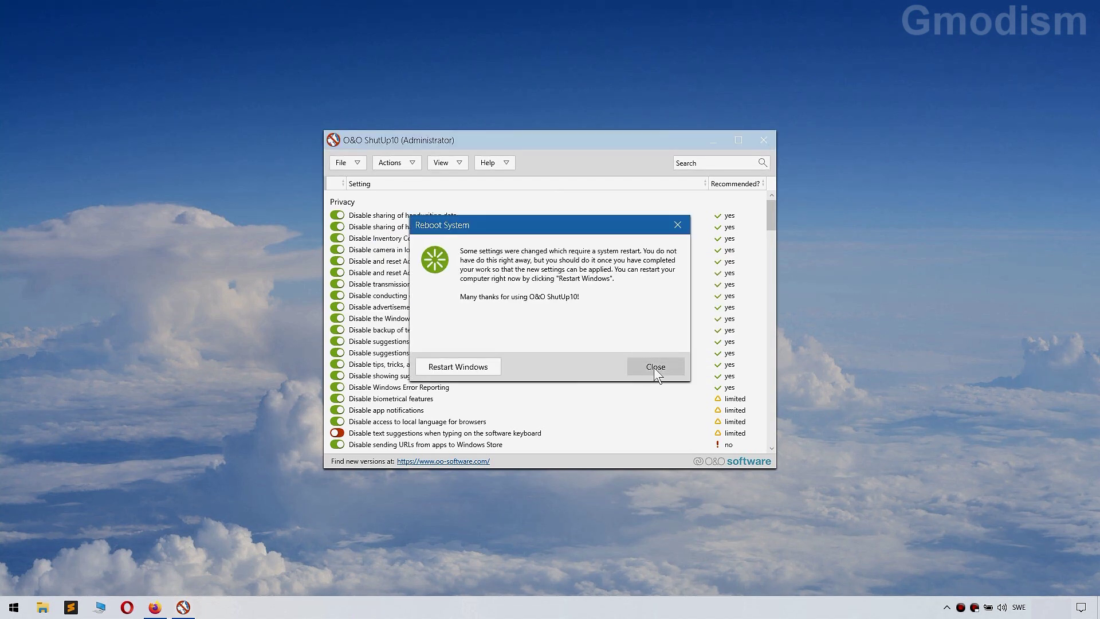